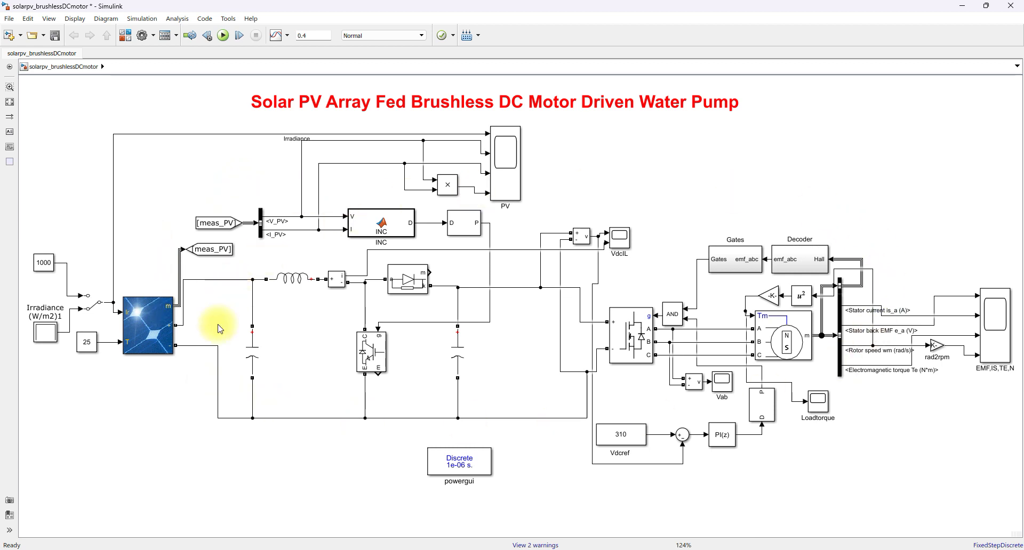
- Toggle the manual switch so the constant 1000 block feeds the PV array's irradiance input
left_click(92, 302)
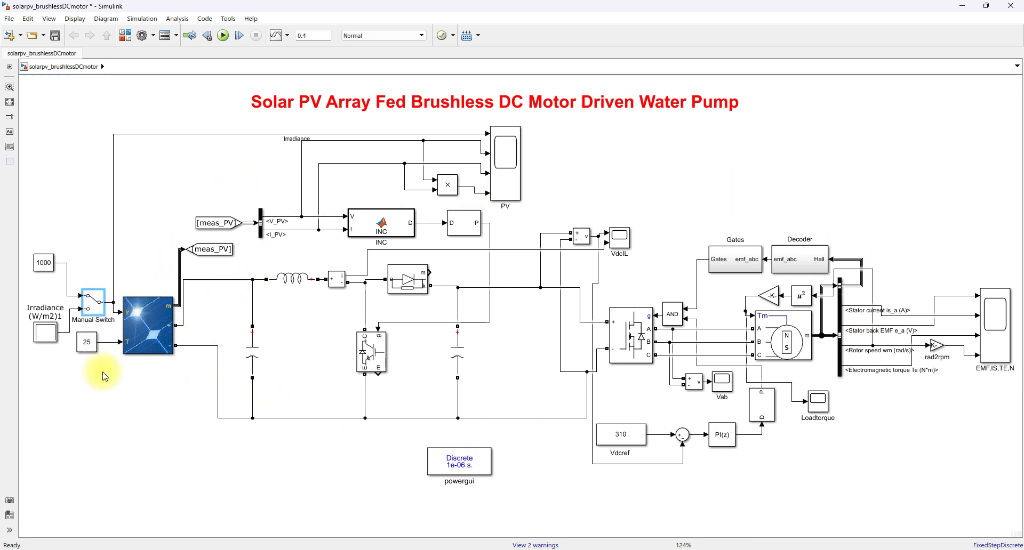
left_click(47, 270)
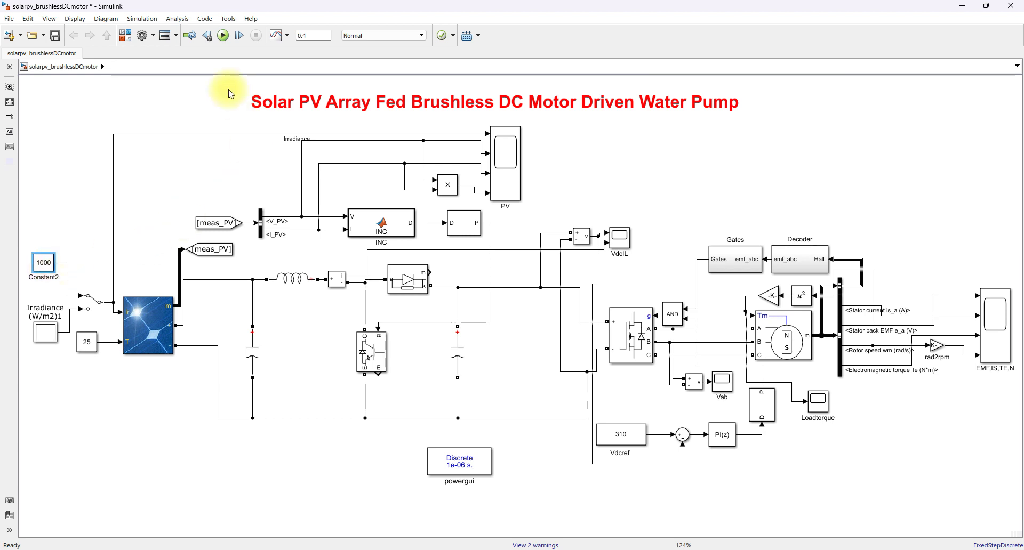
- Bring up the EMF,IS,TE,N, Loadtorque, PV and VdcIL scopes and run the simulation with constant irradiance
mouse_move(653, 548)
left_click(632, 509)
left_click(725, 509)
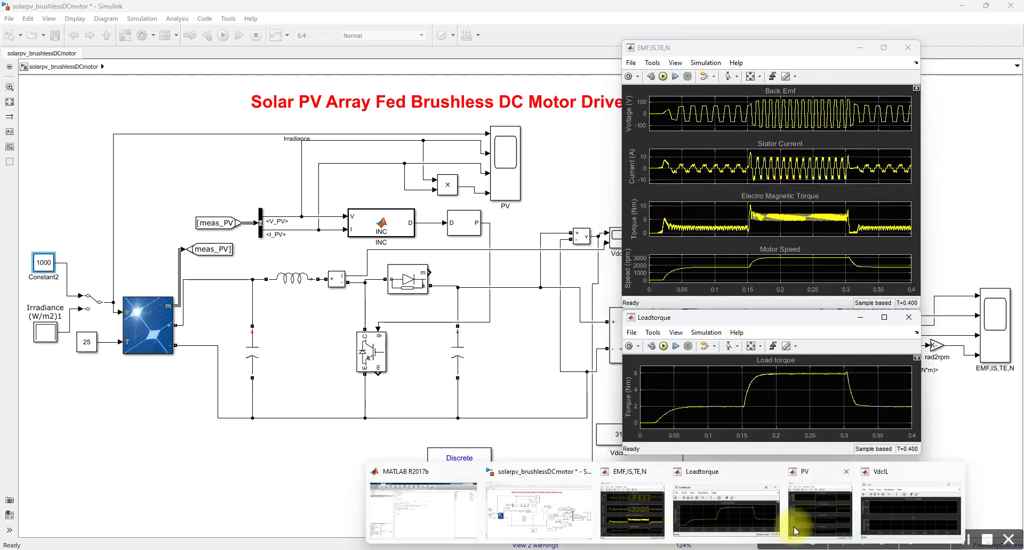
left_click(794, 515)
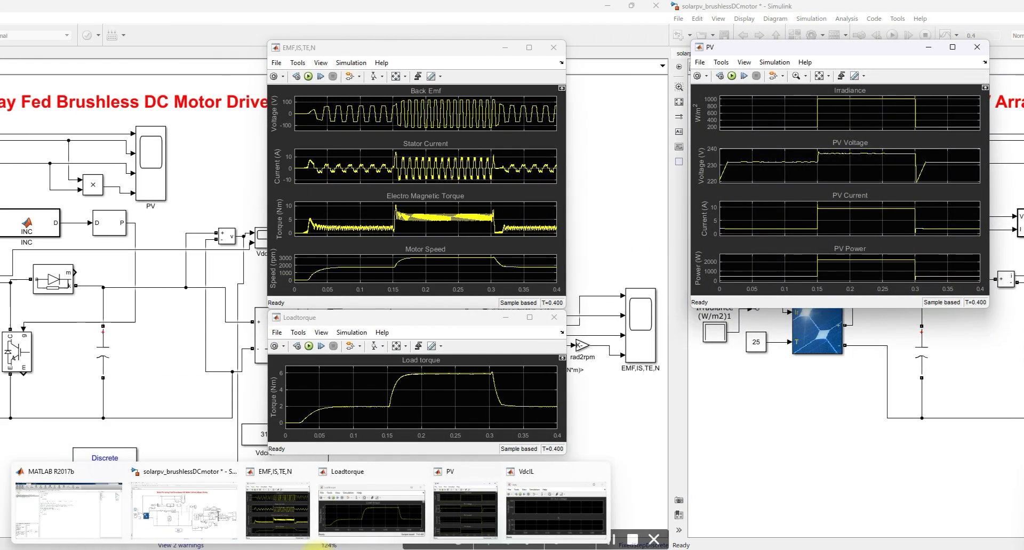
left_click(549, 509)
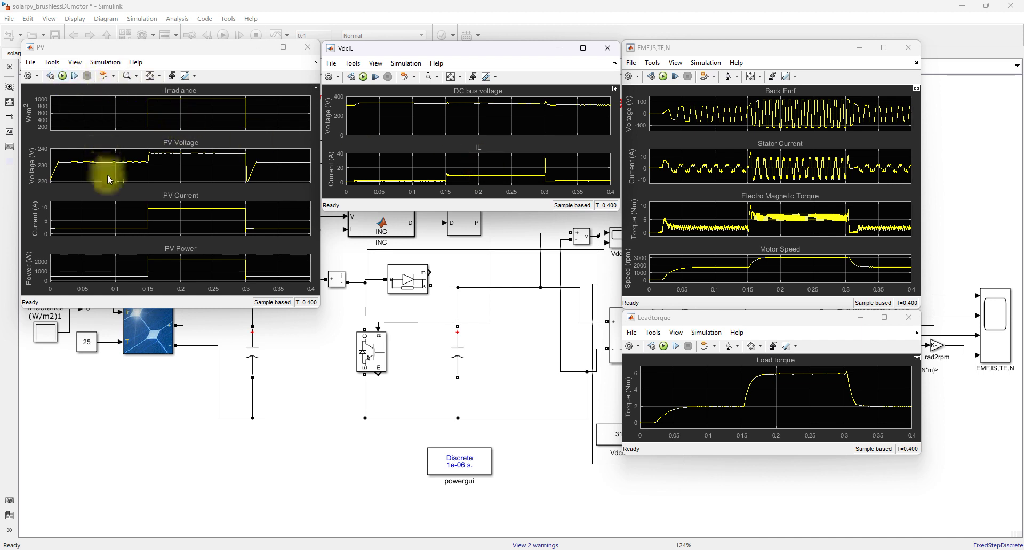
key("ctrl+t")
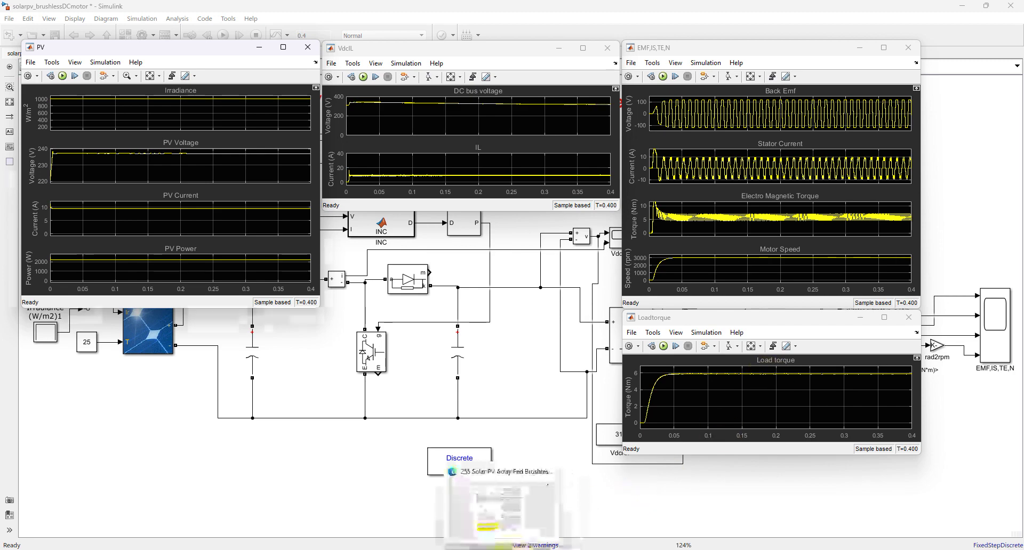
- Switch to the reference paper PDF in Edge and examine the starting, steady-state and dynamic performance figures on page 4
left_click(495, 504)
scroll(518, 356, "up", 7)
scroll(518, 356, "down", 13)
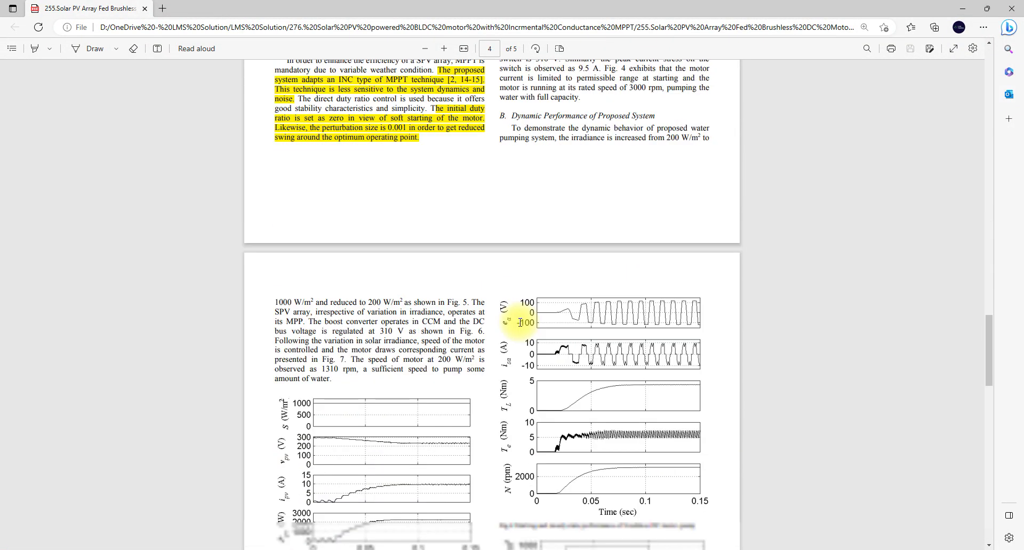
scroll(615, 326, "down", 10)
scroll(606, 251, "up", 4)
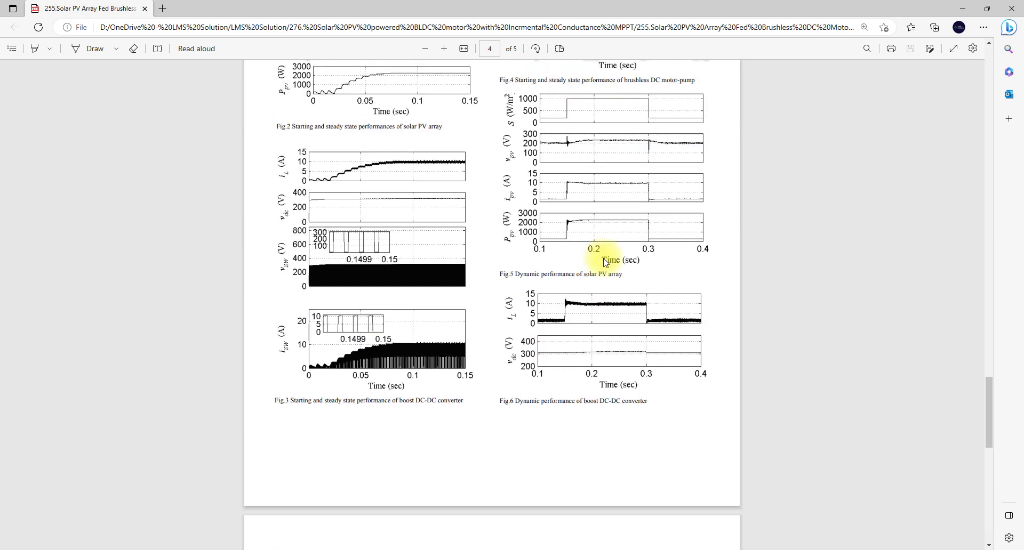
scroll(605, 256, "up", 1)
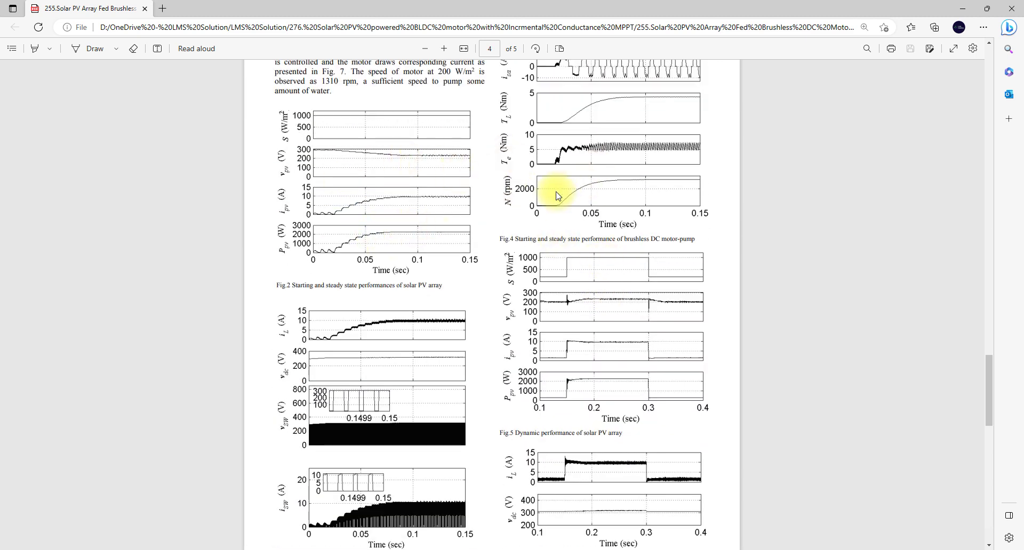
scroll(552, 195, "up", 2)
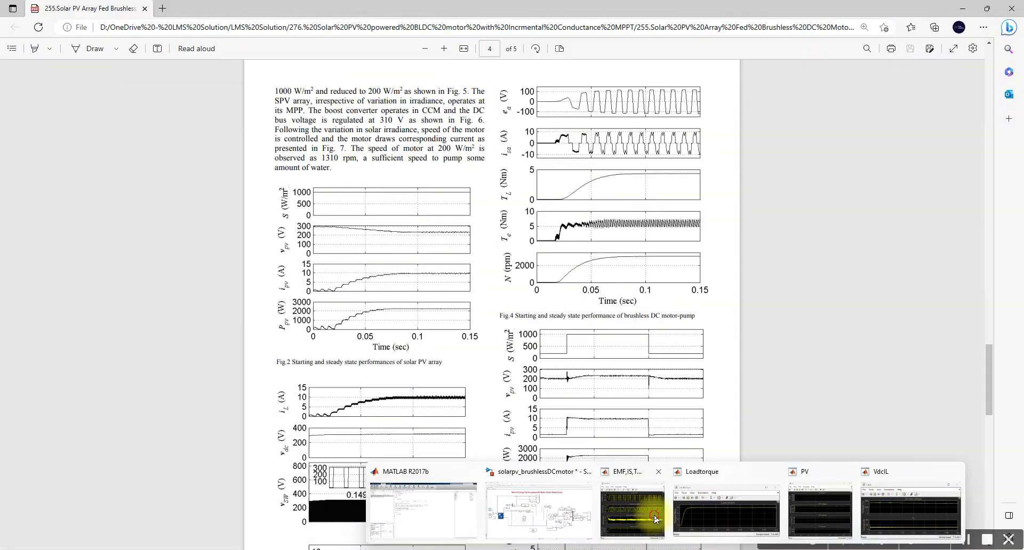
- Place the EMF,IS,TE,N scope beside the paper's Fig. 4 and link the two stator current plots with a temporary pen arrow
left_click(651, 528)
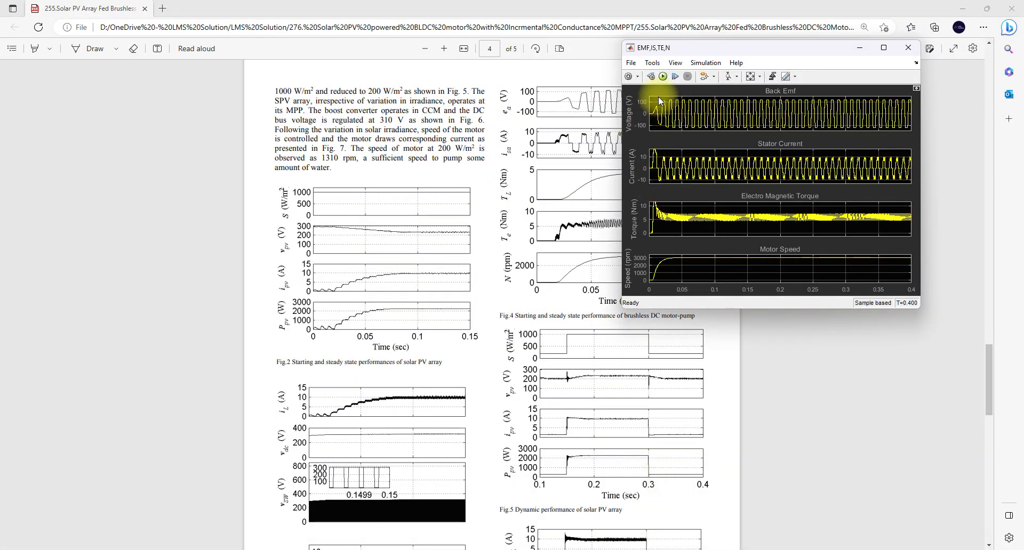
left_click_drag(678, 54, 784, 54)
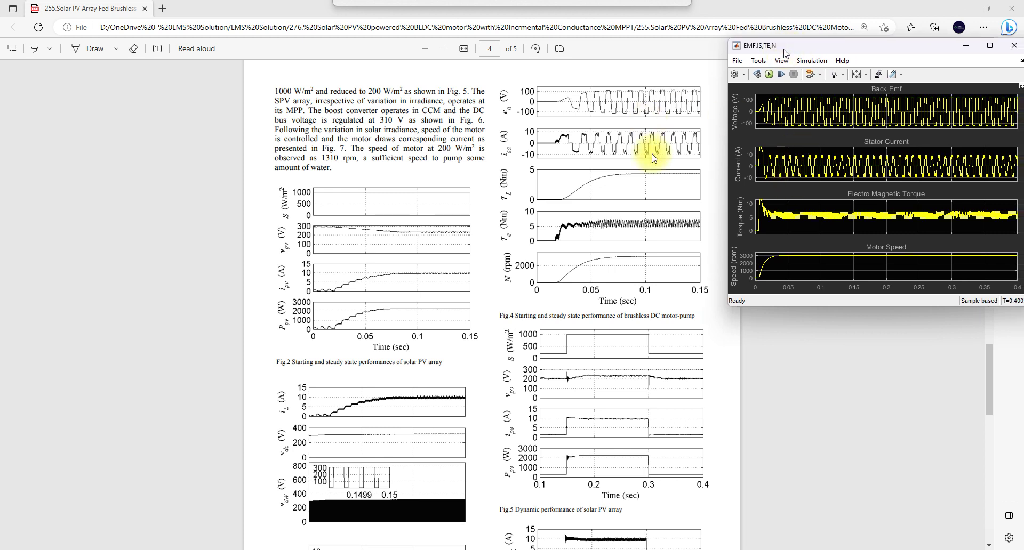
key("ctrl+F9")
mouse_move(649, 175)
left_mouse_down()
mouse_move(696, 133)
mouse_move(779, 151)
left_mouse_up()
mouse_move(640, 158)
left_mouse_down()
mouse_move(646, 174)
mouse_move(656, 171)
left_mouse_up()
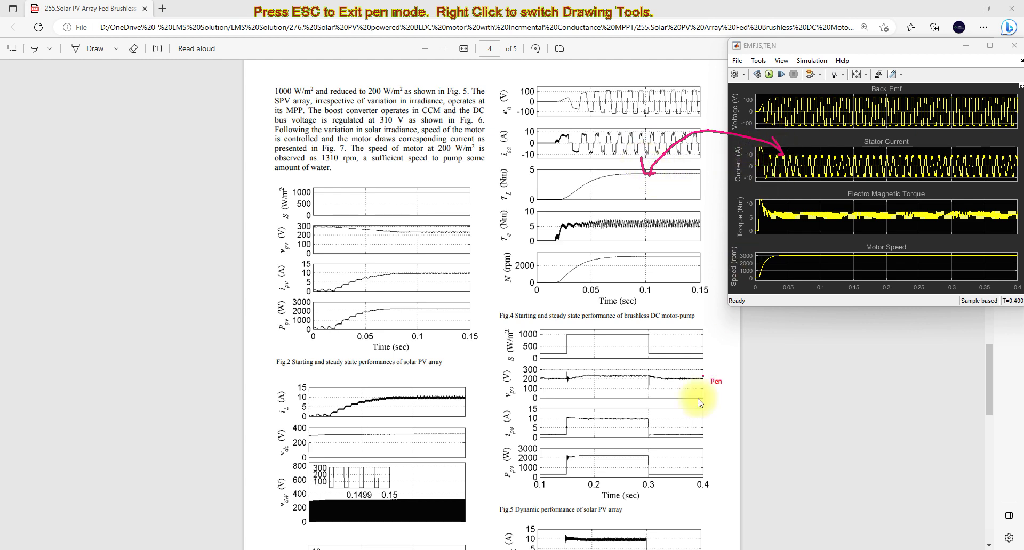
key("Escape")
- Place the PV scope beside the paper's Fig. 2 and link the two PV voltage plots with a temporary pen arrow
mouse_move(669, 545)
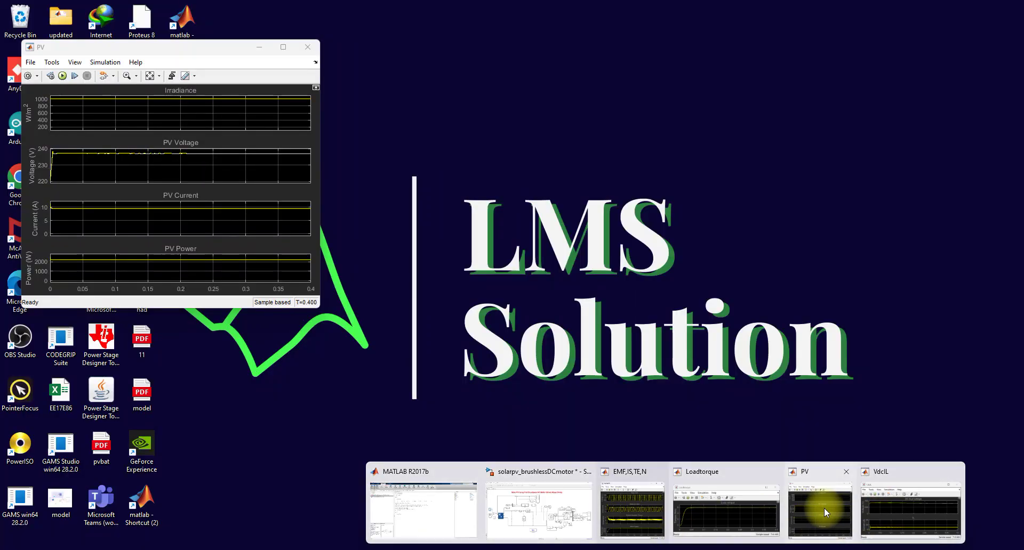
left_click(823, 507)
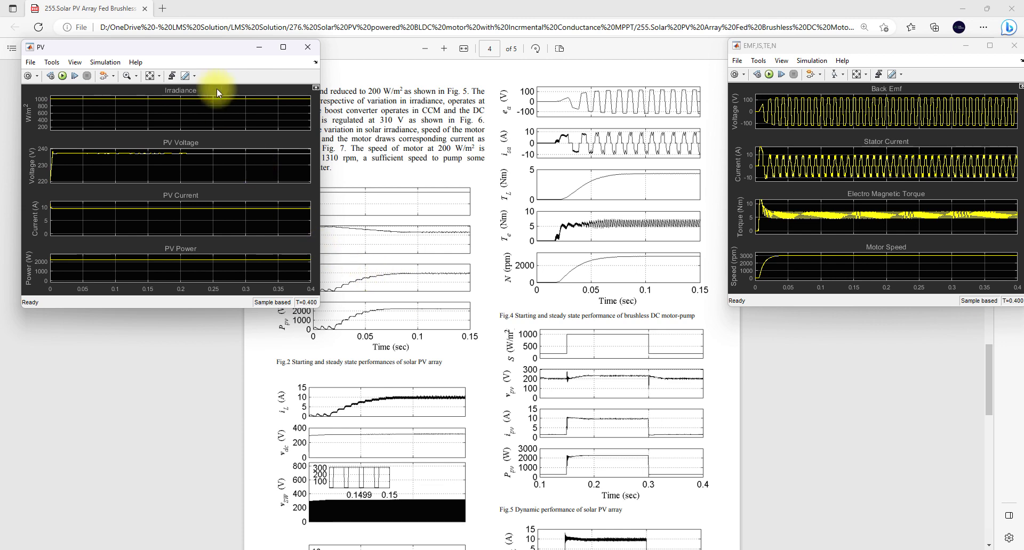
left_click_drag(213, 49, 171, 88)
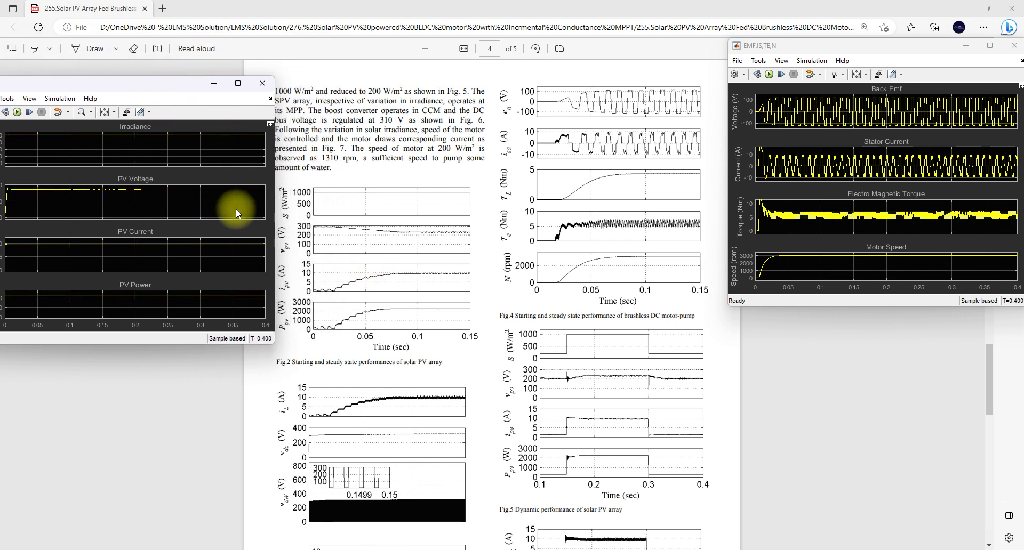
key("F9")
mouse_move(231, 234)
left_mouse_down()
mouse_move(312, 214)
mouse_move(358, 239)
left_mouse_up()
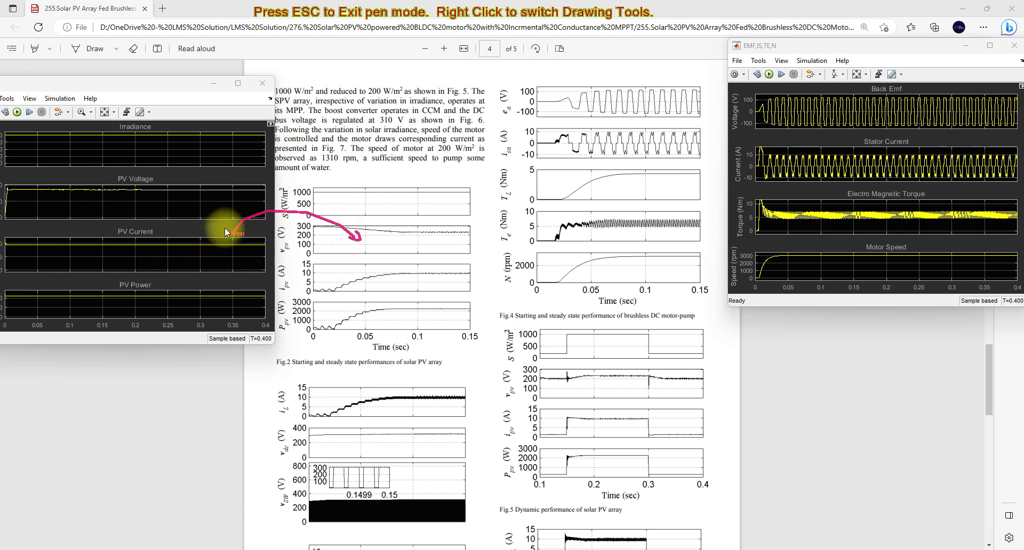
key("Escape")
- Bring up the Loadtorque scope over the paper to compare it with the load torque plot in Fig. 4
mouse_move(634, 548)
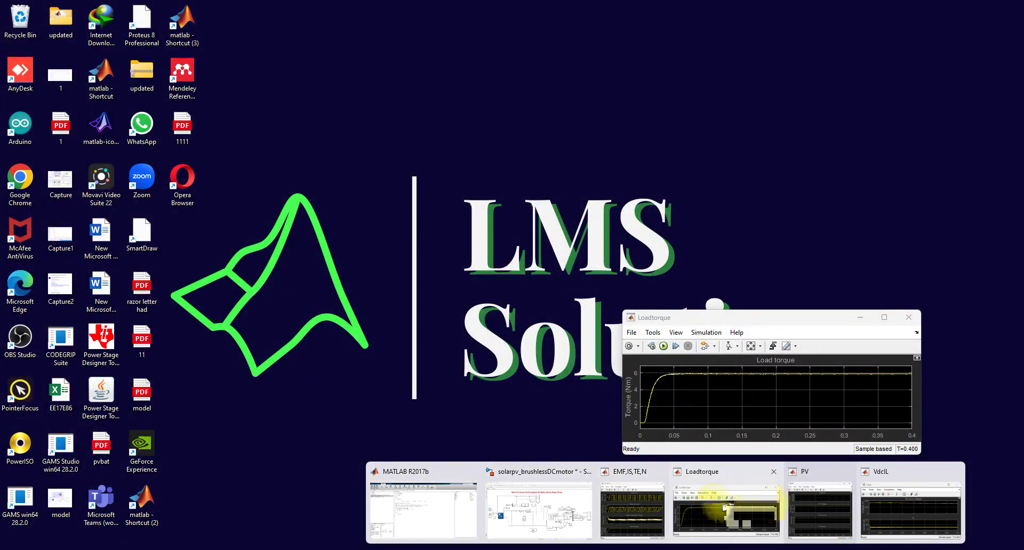
left_click(712, 503)
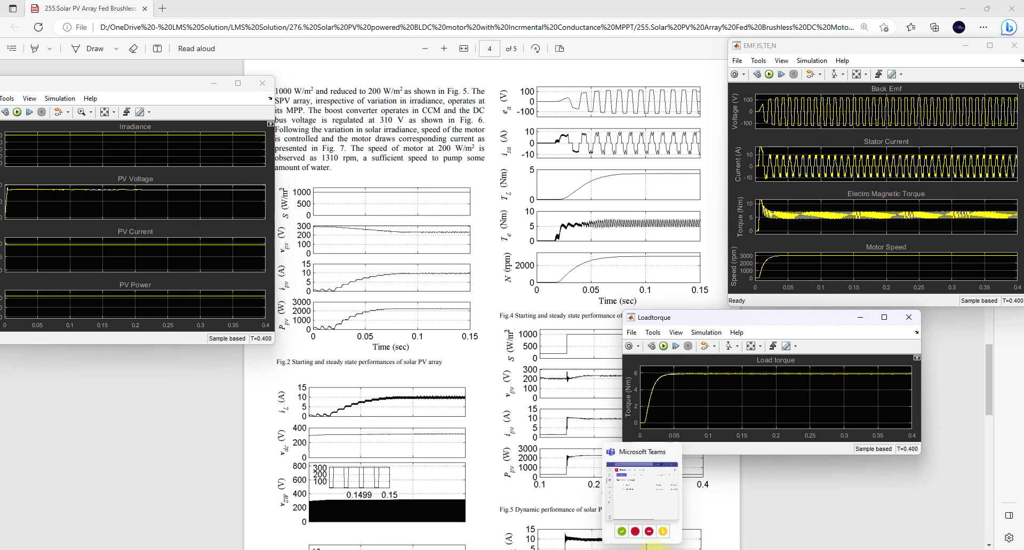
- Return to the Simulink model and toggle the manual switch to the Irradiance (W/m2)1 stair generator source
mouse_move(597, 543)
left_click(522, 506)
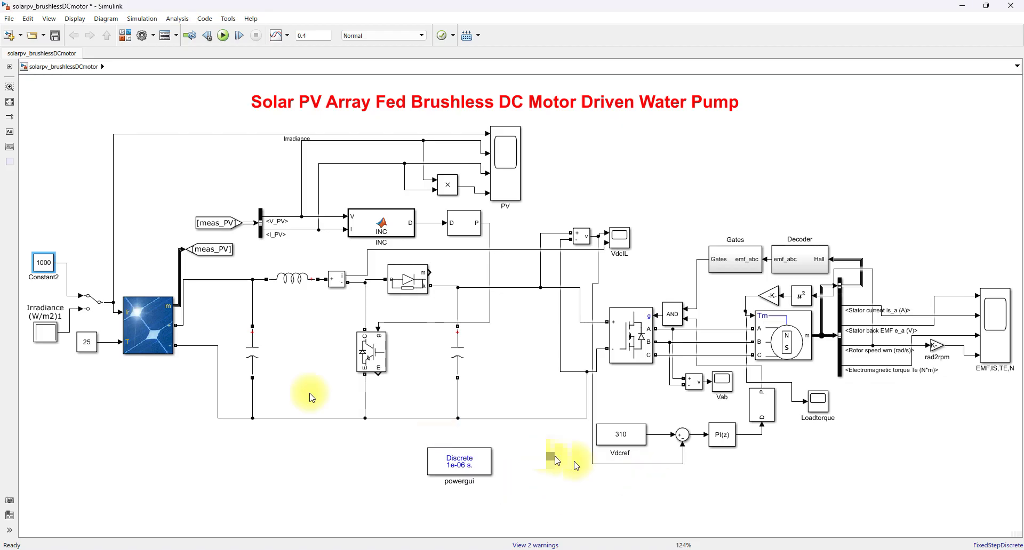
left_click(93, 310)
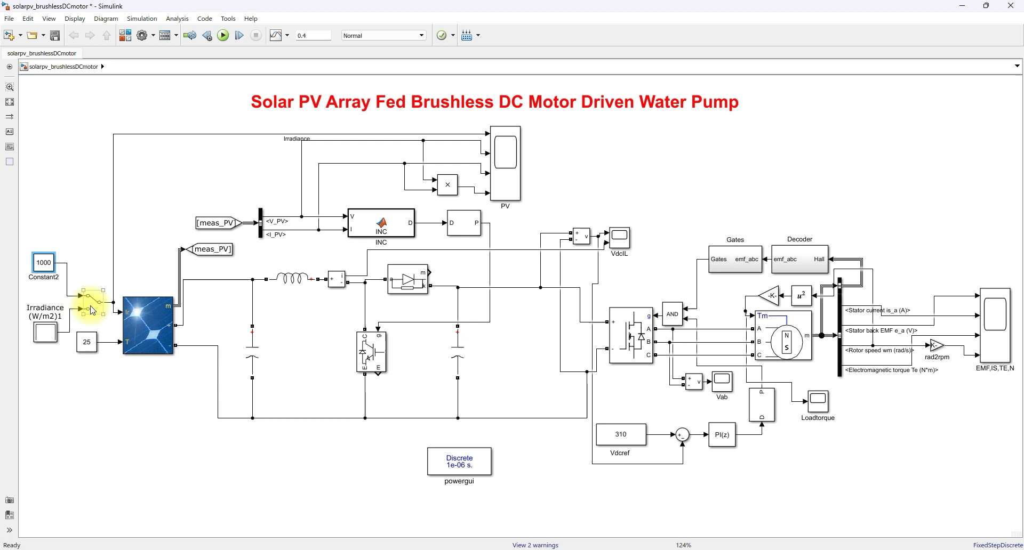
- Review the amplitude and time vectors of the Irradiance (W/m2)1 stair generator and close its parameters
double_click(56, 332)
triple_click(87, 346)
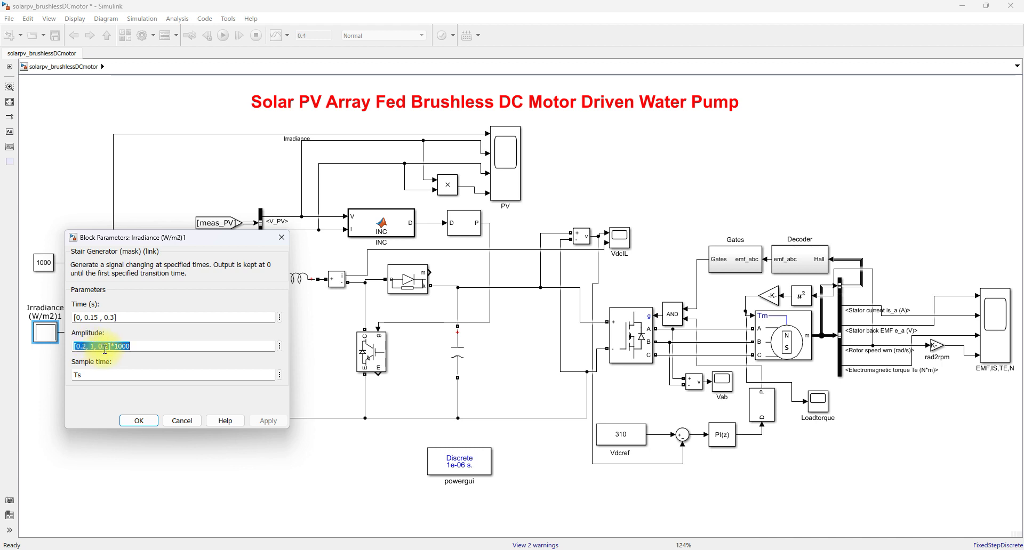
triple_click(86, 319)
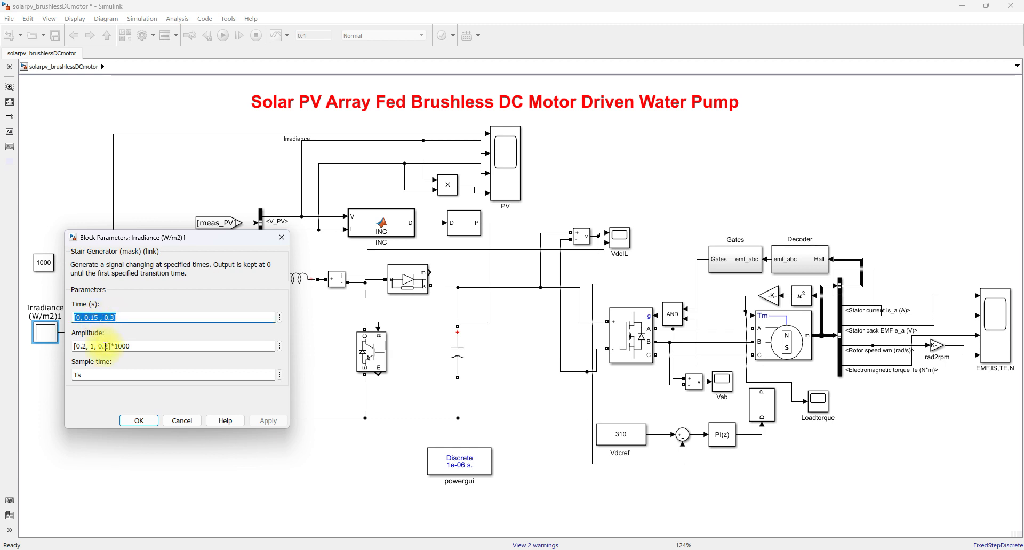
left_click(140, 421)
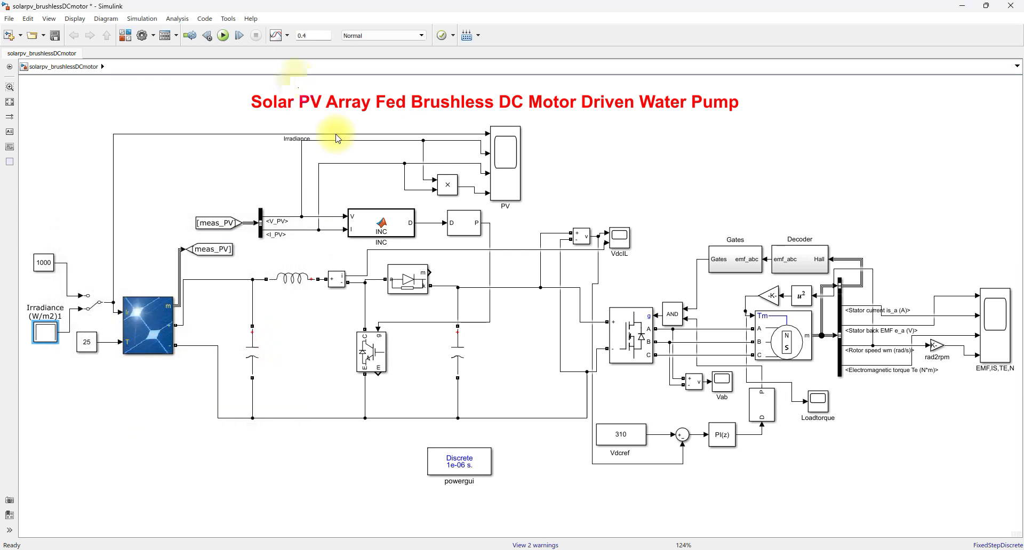
- Run the simulation with stepped irradiance and arrange the Loadtorque, PV and VdcIL scopes with the PV scope fully in view
left_click(223, 35)
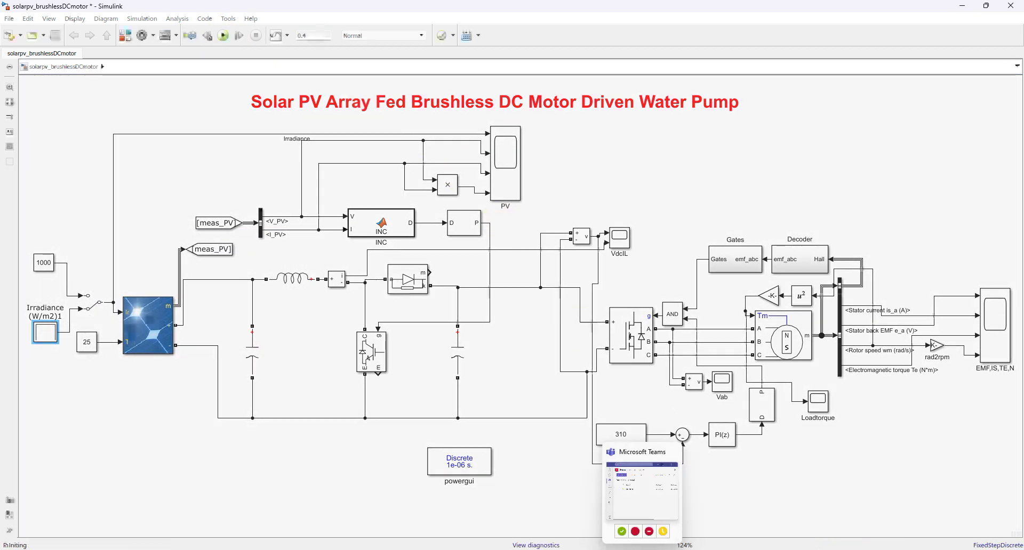
mouse_move(667, 545)
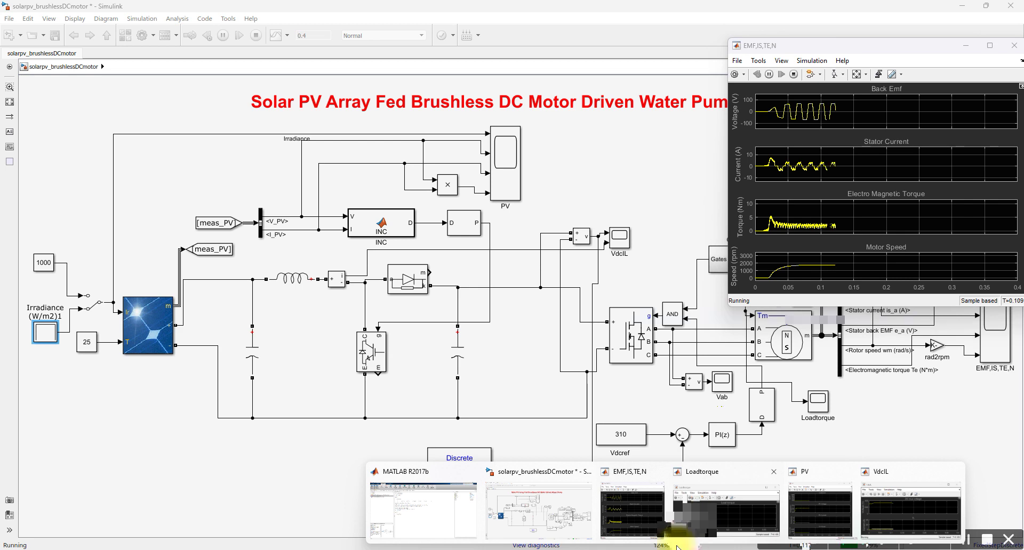
left_click(693, 525)
left_click(819, 514)
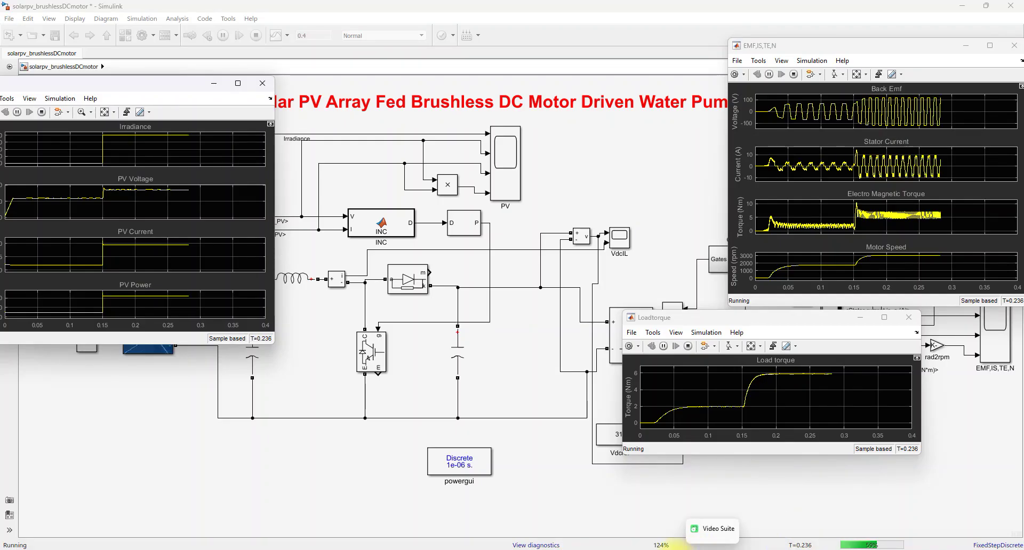
mouse_move(666, 545)
left_click(887, 519)
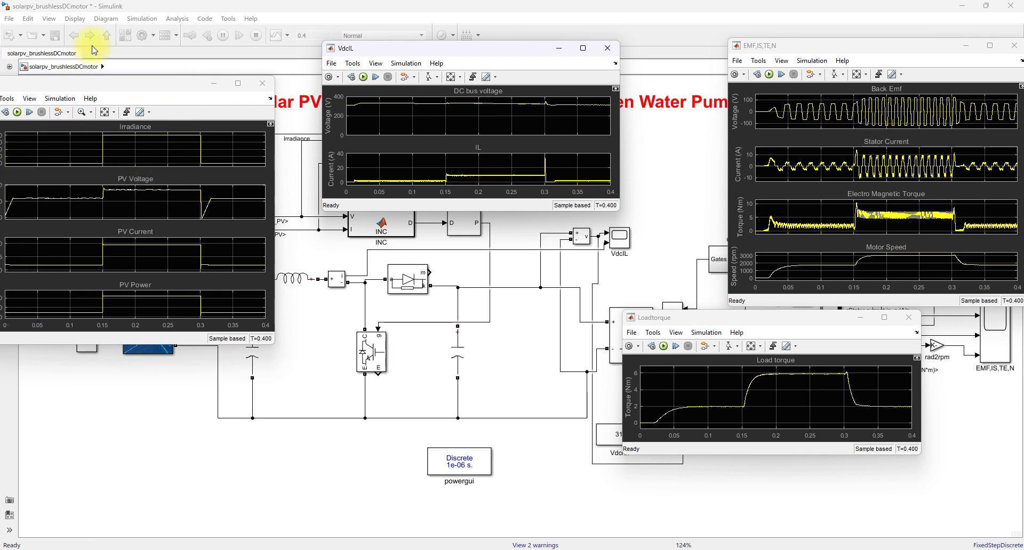
left_click_drag(130, 81, 158, 79)
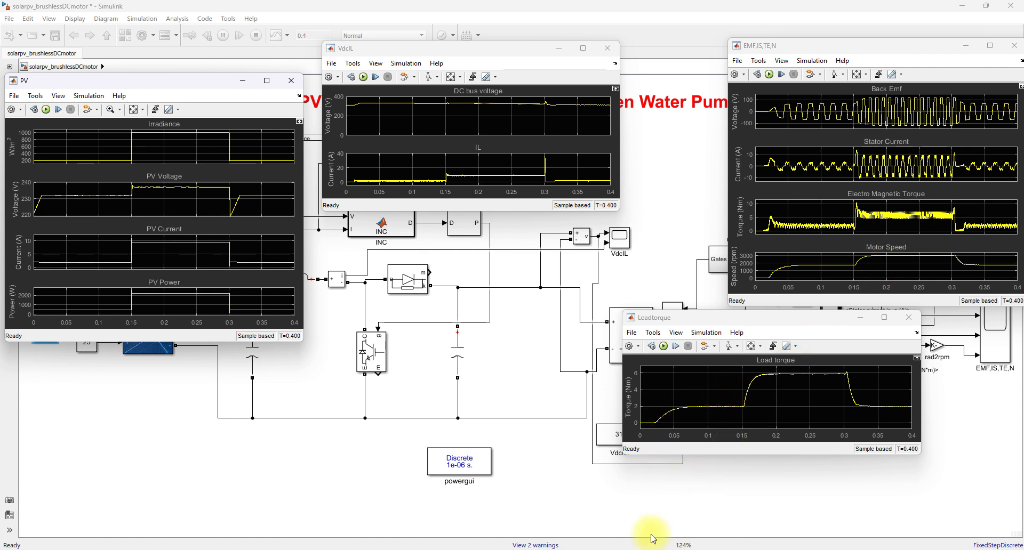
- Switch back to the paper PDF in Edge and examine the dynamic performance plots in Fig. 5 and Fig. 6
mouse_move(651, 537)
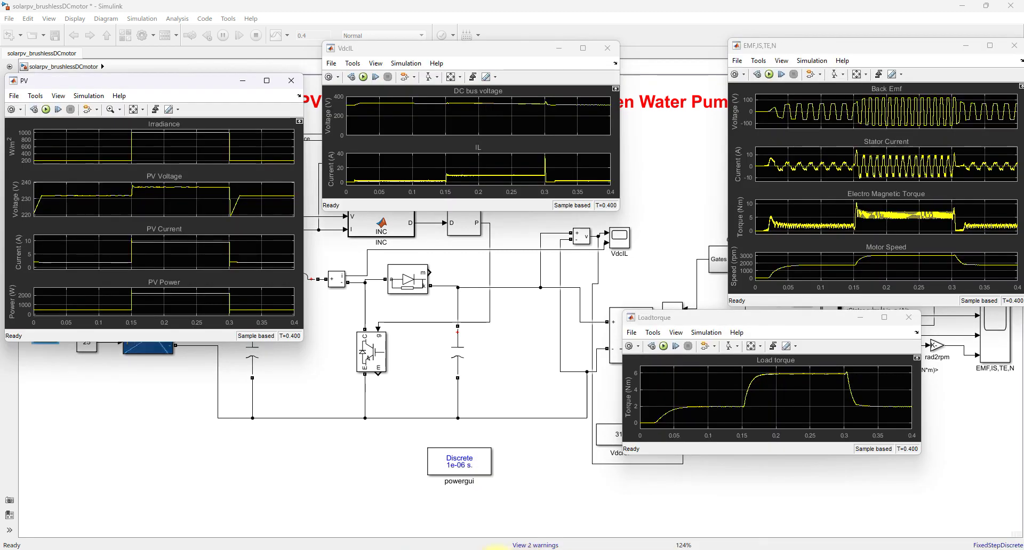
key("alt+Tab")
scroll(522, 315, "down", 1)
scroll(570, 248, "up", 1)
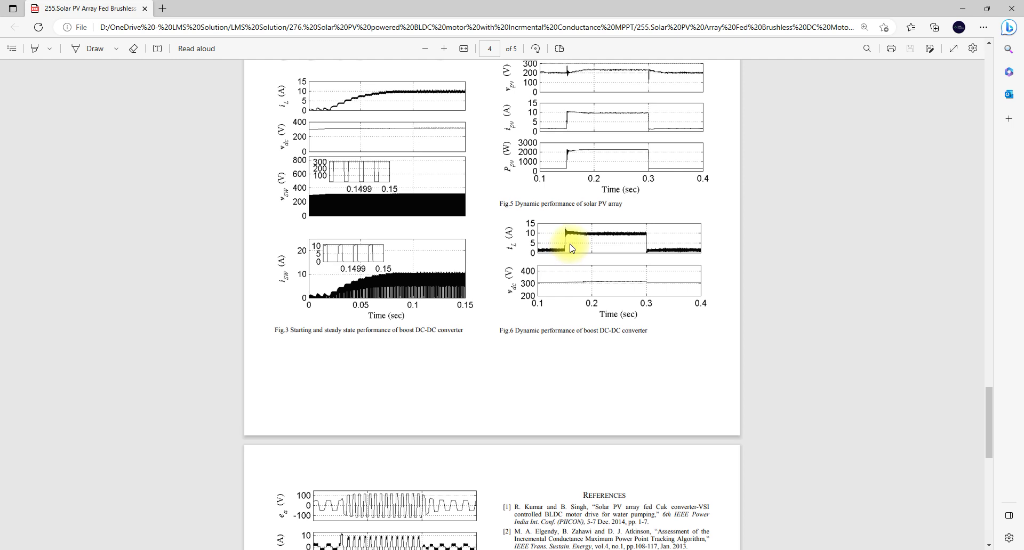
scroll(570, 248, "up", 3)
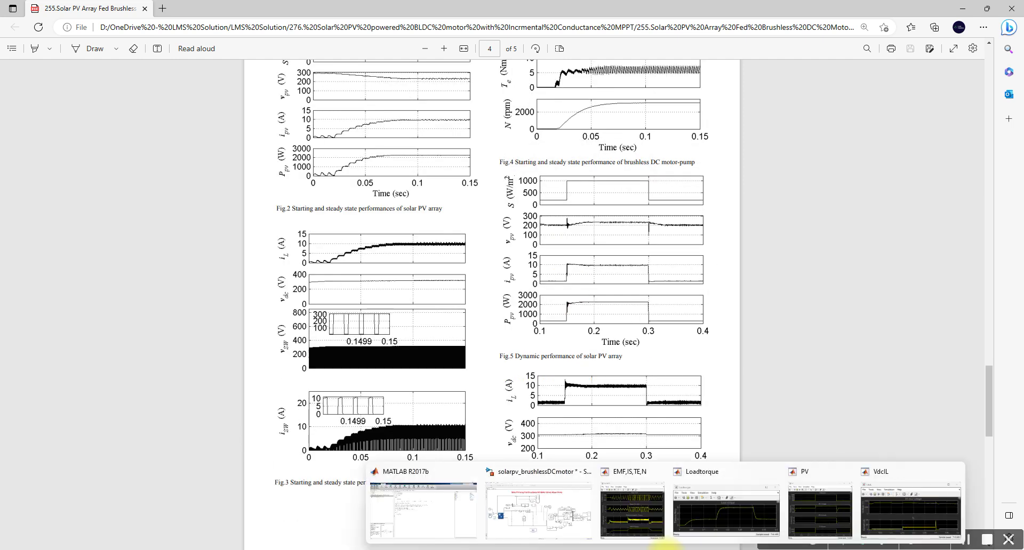
- Bring the PV scope over the paper and link it to the Fig. 5 solar PV array plots with a temporary pen stroke
left_click(799, 511)
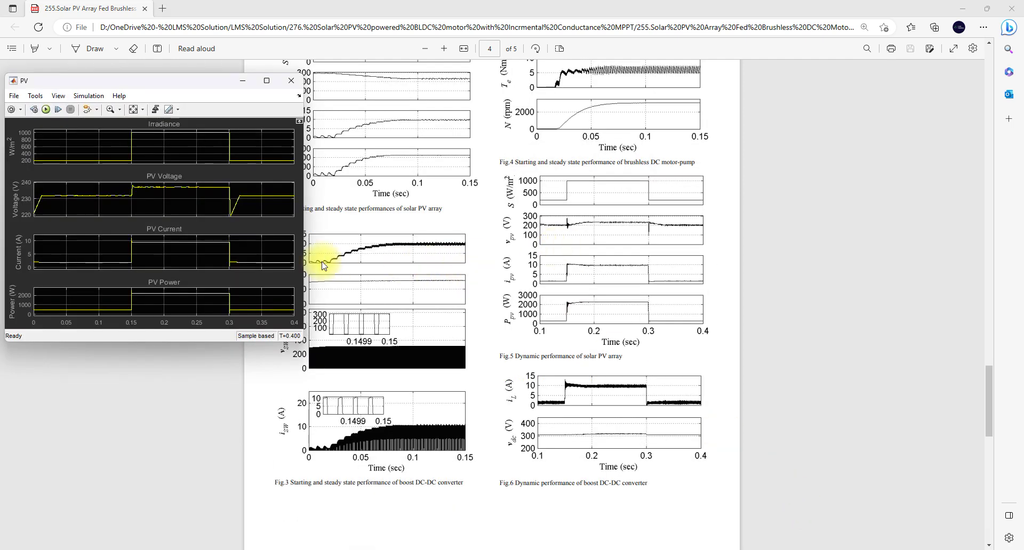
key("F9")
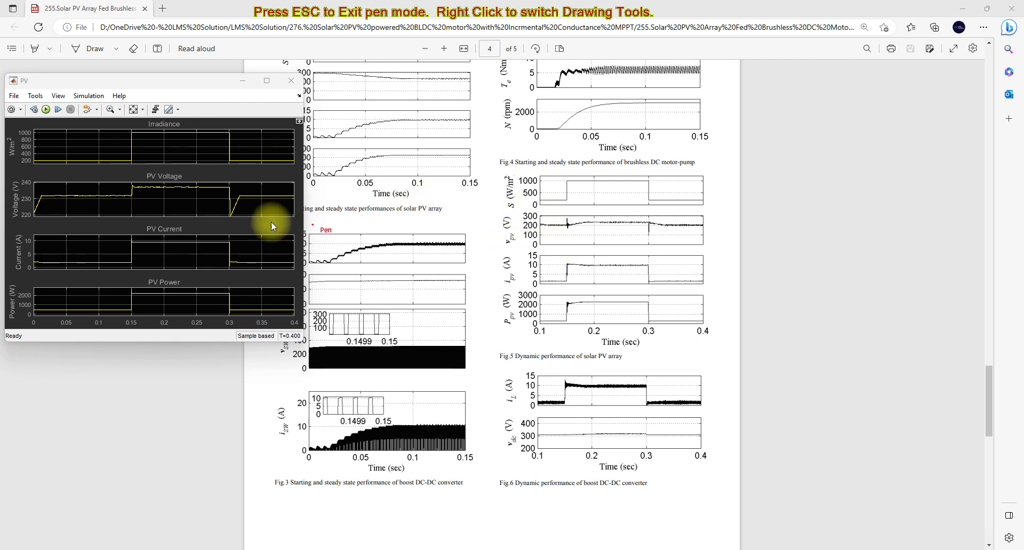
left_click_drag(239, 225, 569, 239)
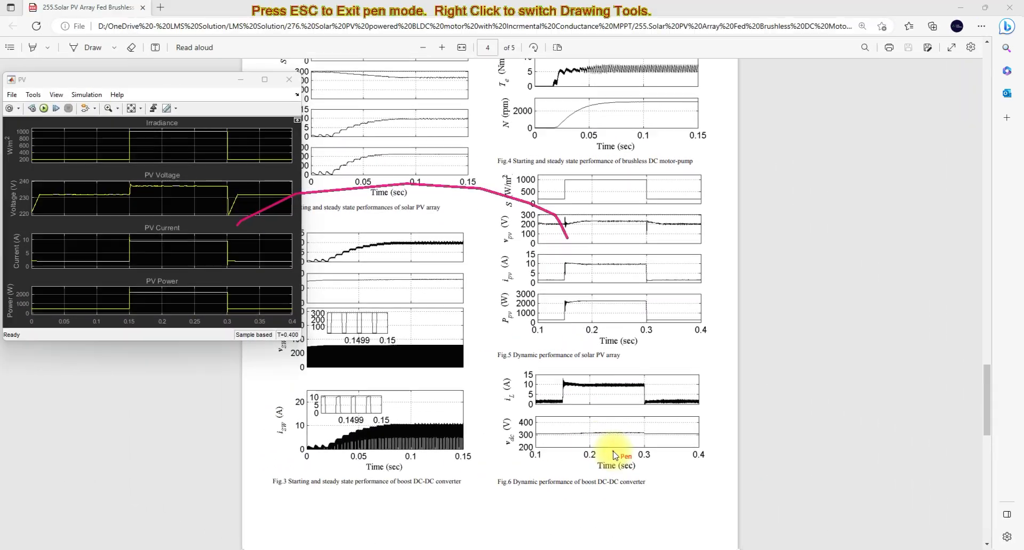
key("Escape")
- Bring up the VdcIL scope and draw a temporary pen arrow from its IL plot to the inductor current plot in Fig. 6
mouse_move(656, 546)
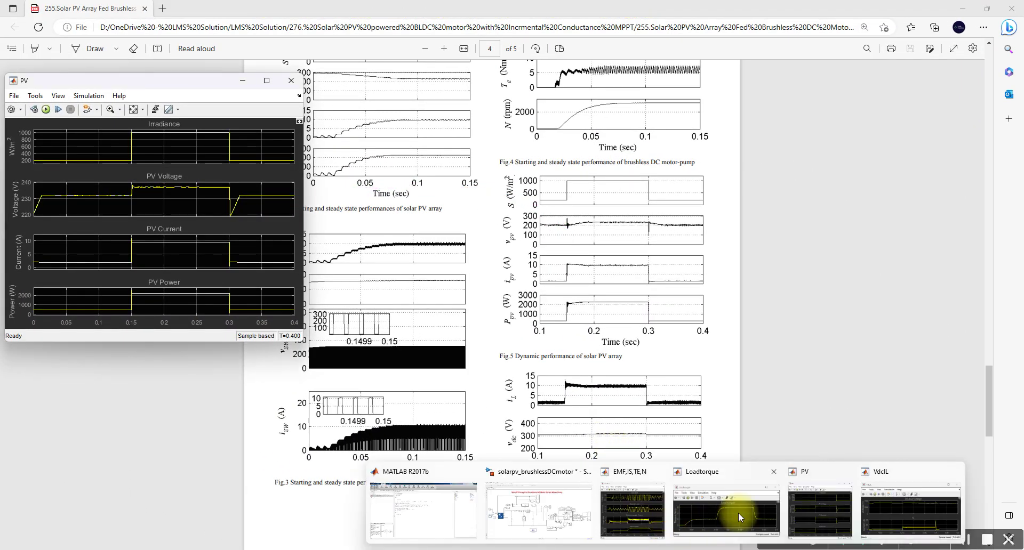
left_click(885, 512)
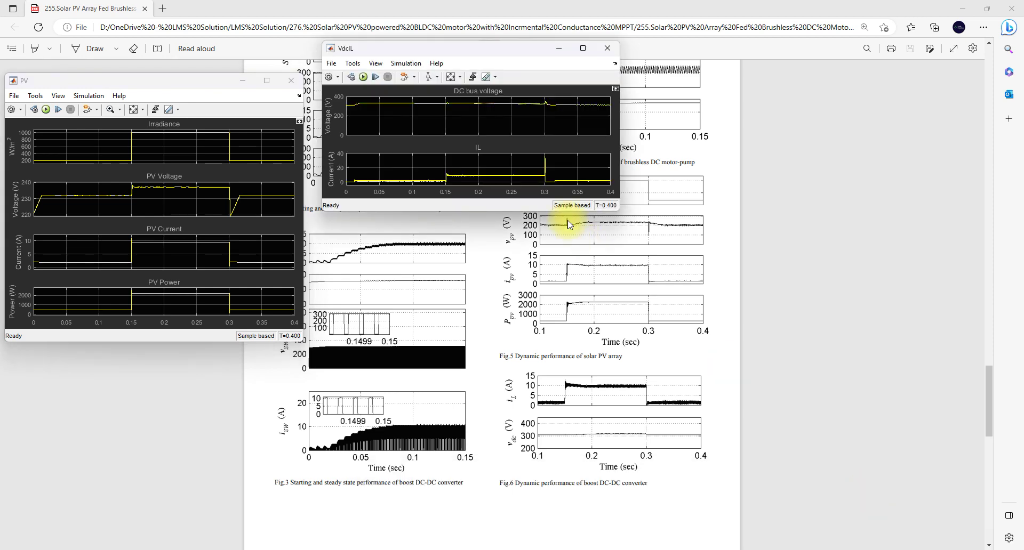
key("F9")
mouse_move(536, 156)
left_mouse_down()
mouse_move(625, 258)
mouse_move(655, 383)
left_mouse_up()
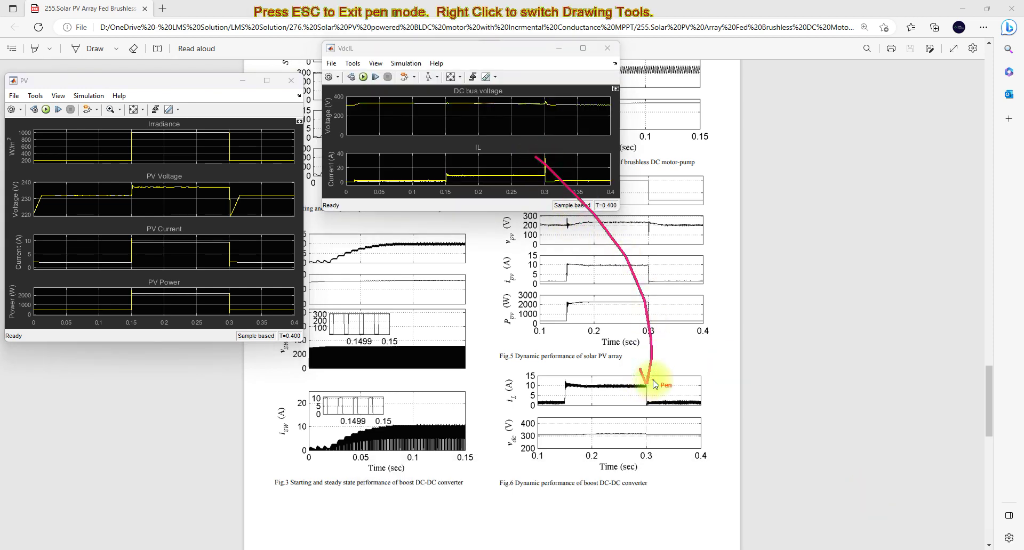
key("Escape")
- Show the motor plots beside the paper's references, bring up the EMF,IS,TE,N scope and link the two with a pen arrow
scroll(647, 457, "down", 4)
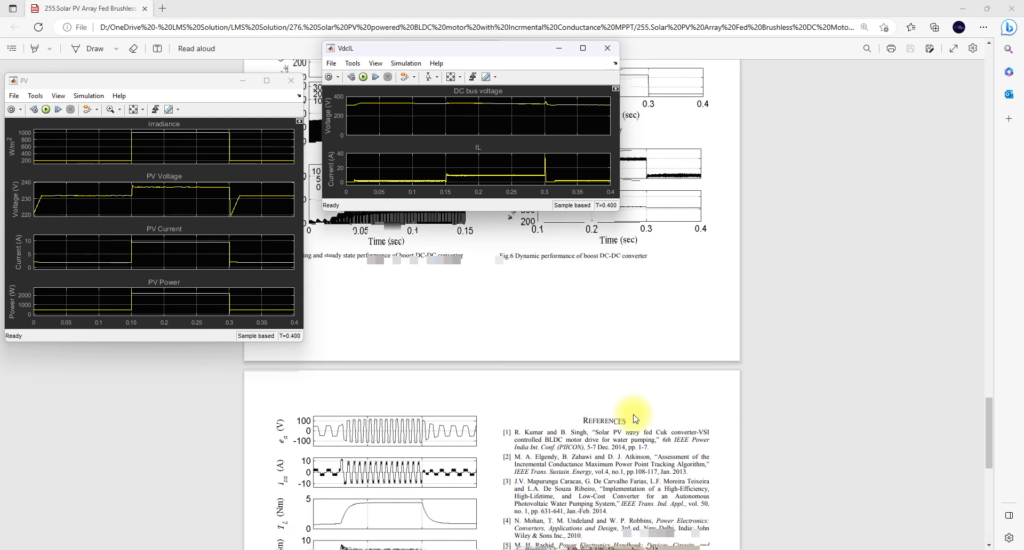
scroll(627, 530, "down", 8)
scroll(594, 456, "up", 7)
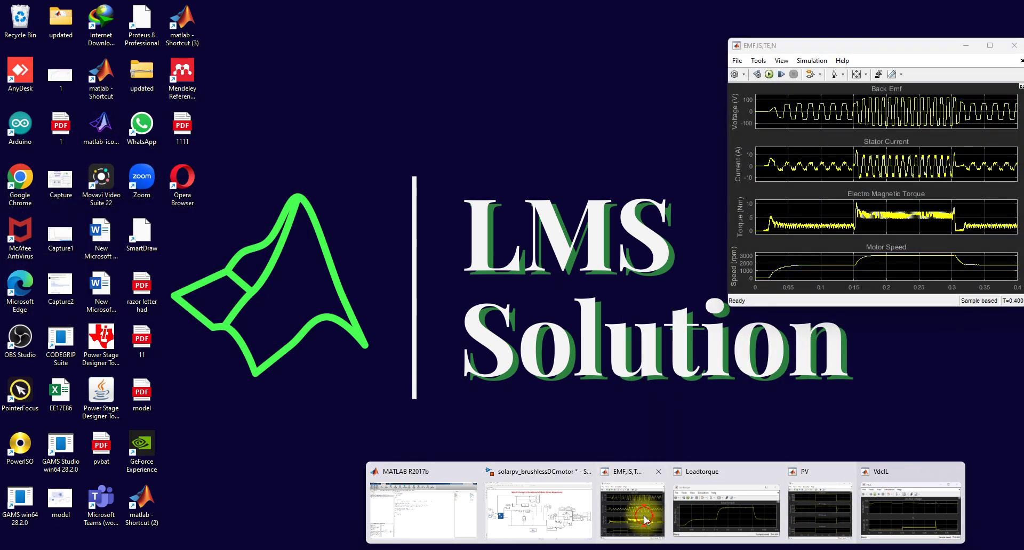
left_click(645, 520)
key("F9")
mouse_move(834, 238)
left_mouse_down()
mouse_move(630, 250)
mouse_move(462, 364)
mouse_move(458, 395)
mouse_move(451, 389)
mouse_move(460, 408)
mouse_move(496, 389)
left_mouse_up()
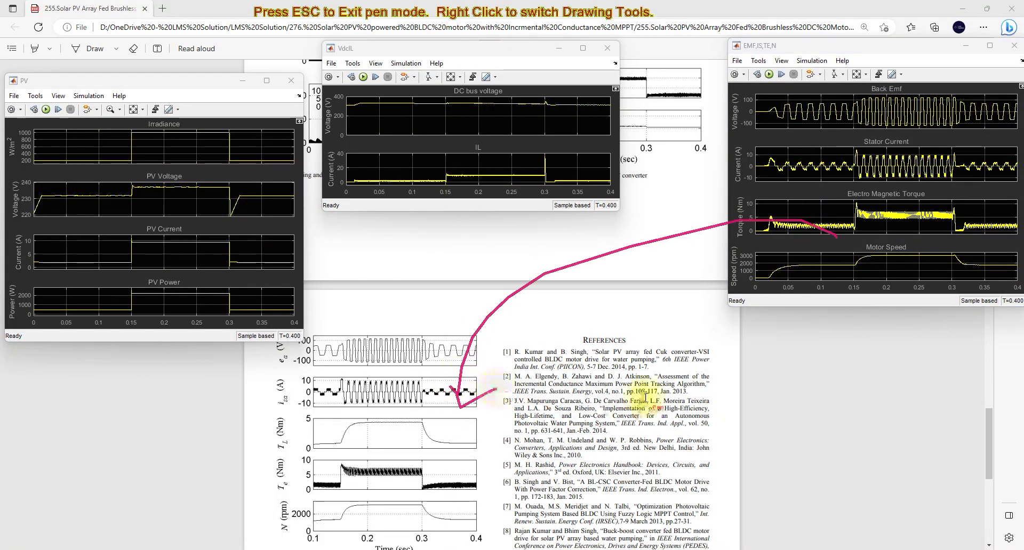